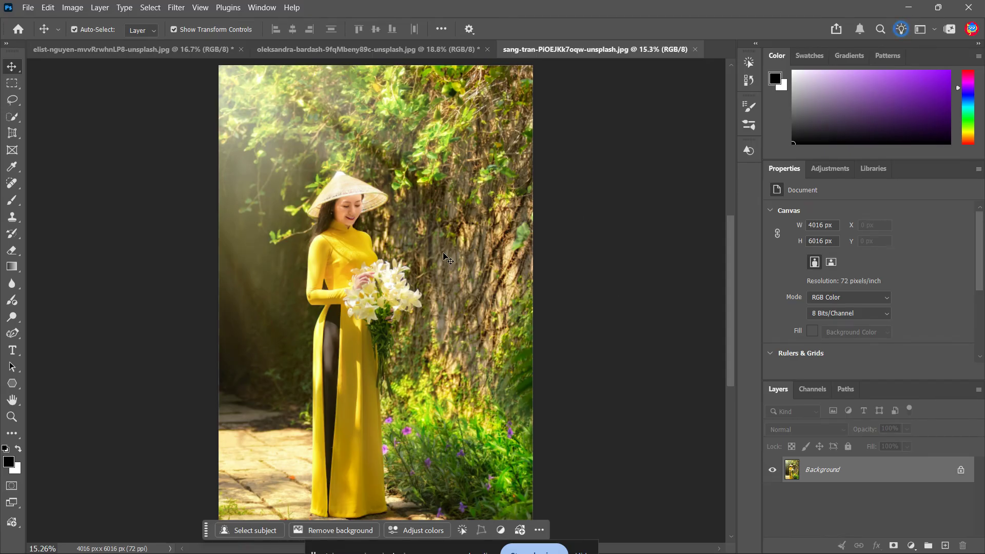
Step: Convert the Background layer to a smart object and apply a Camera Raw Filter with Exposure -1.15, Contrast +36, Highlights +40 and Shadows -40
right_click(852, 467)
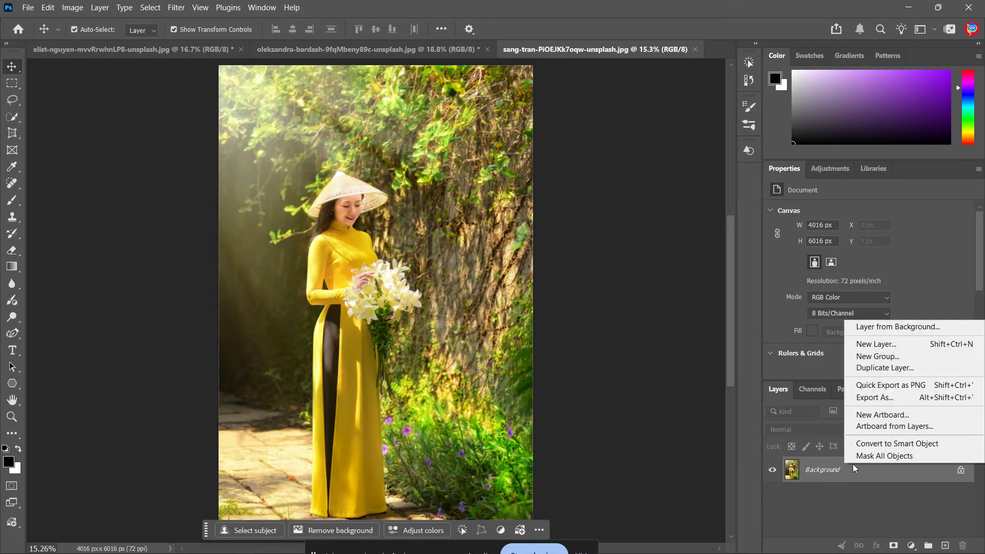
click(895, 443)
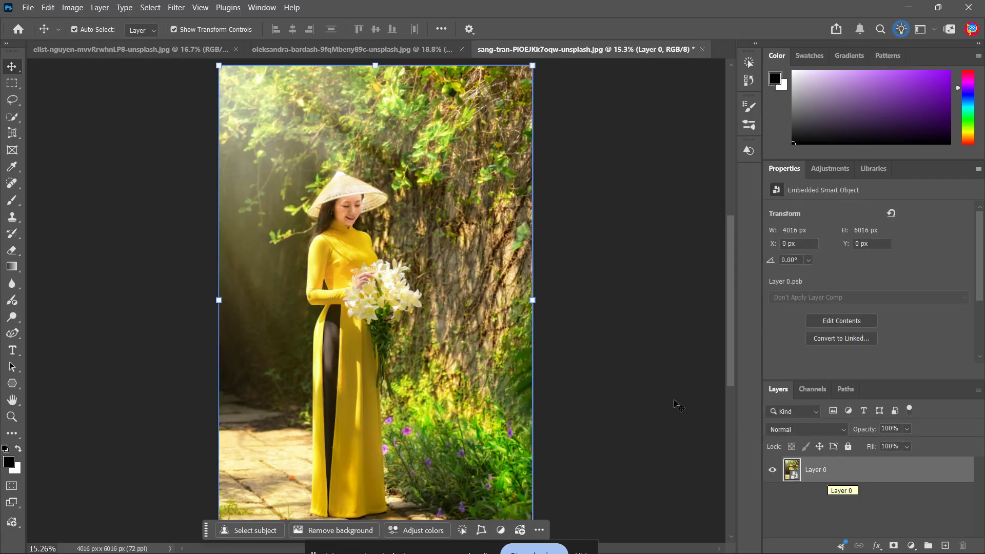
click(176, 8)
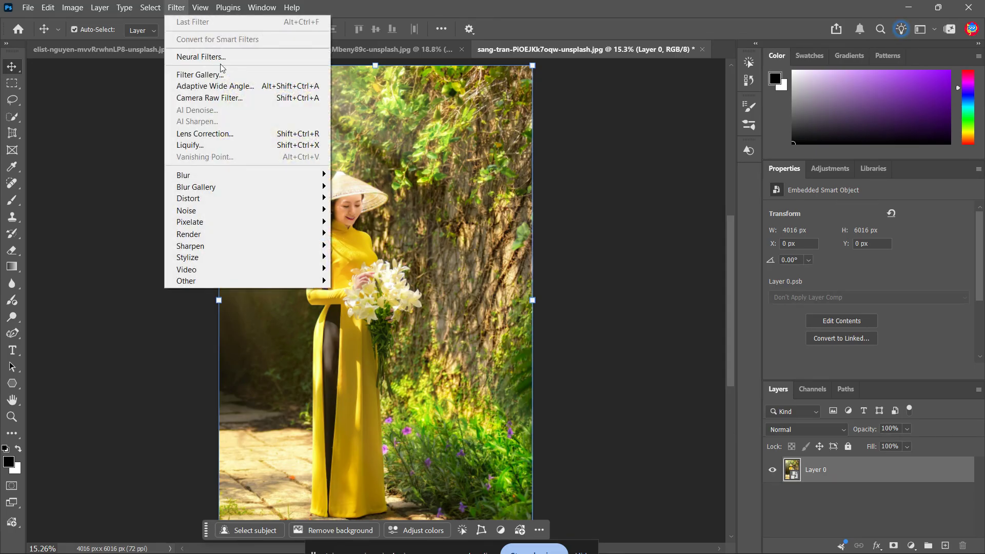
click(242, 99)
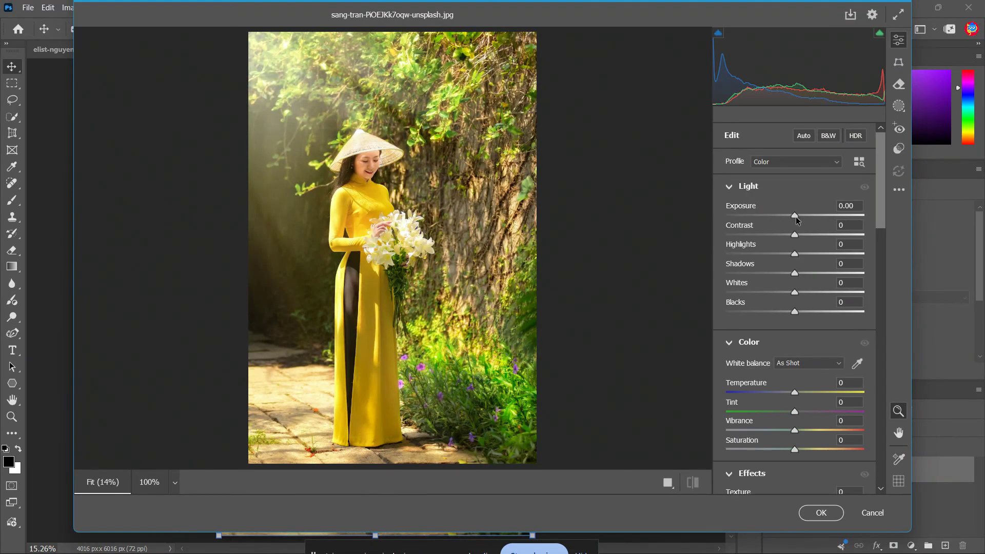
drag(796, 217, 767, 273)
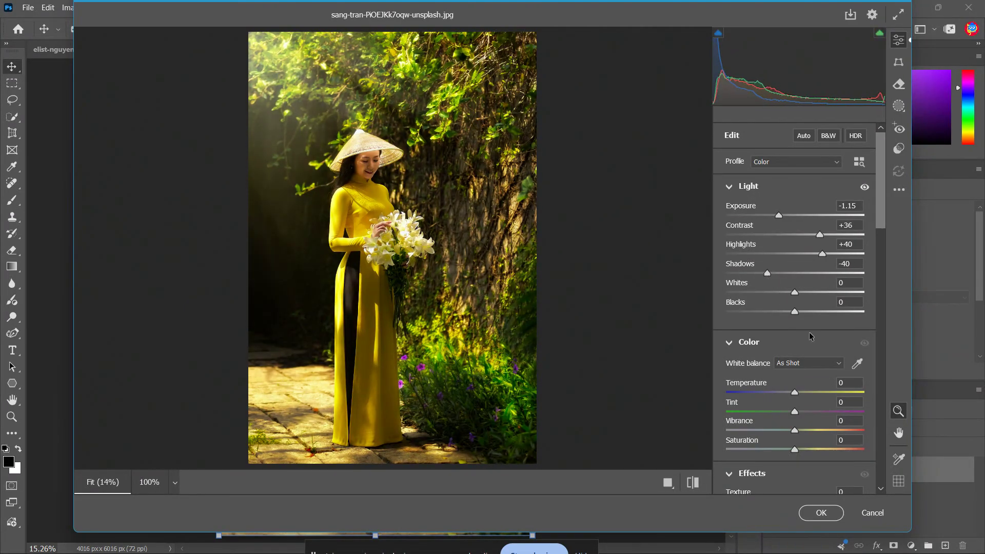
click(822, 513)
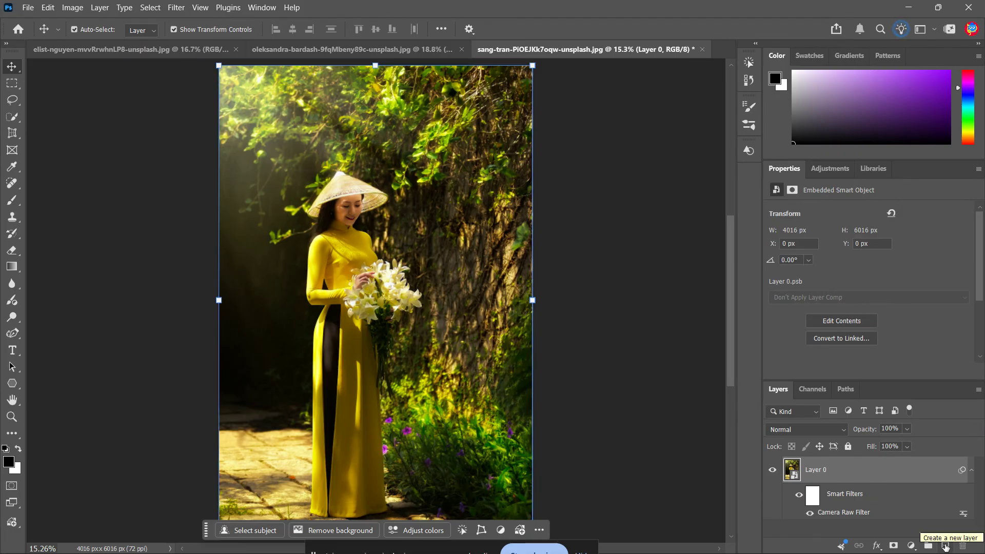
Step: Examine the layer stack of the rainy stream image, including its smart filters, and return to the yellow-dress image
double_click(867, 512)
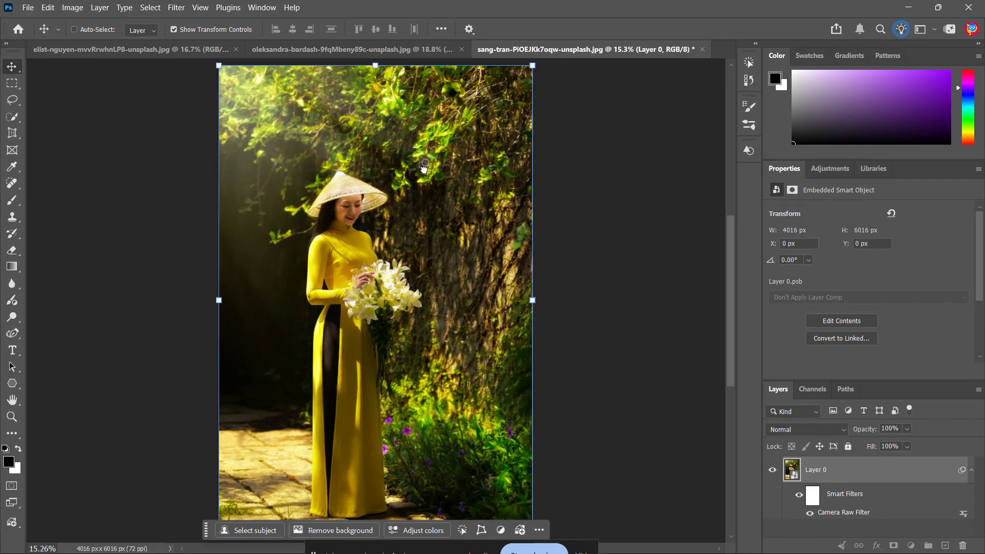
click(358, 51)
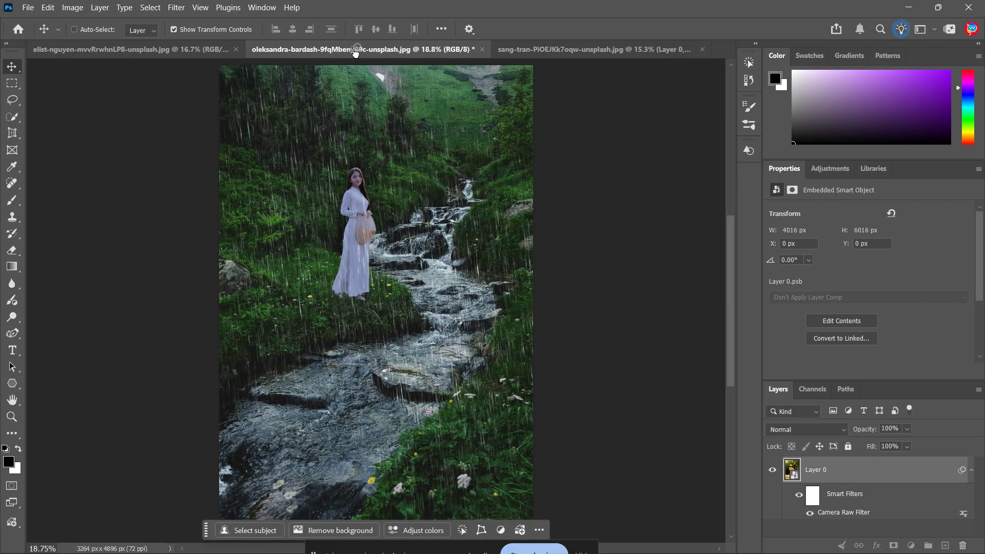
drag(859, 494, 903, 499)
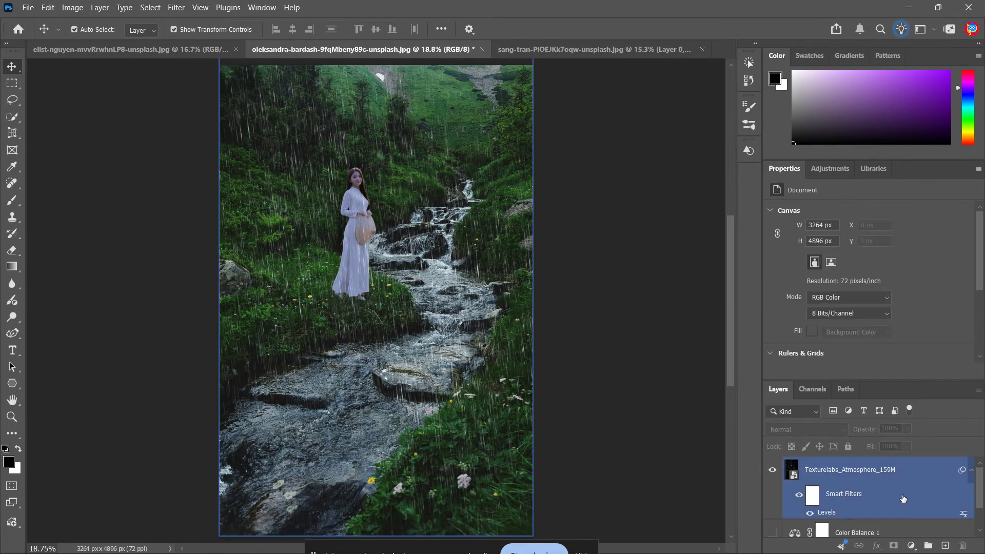
scroll(879, 484, down, 2)
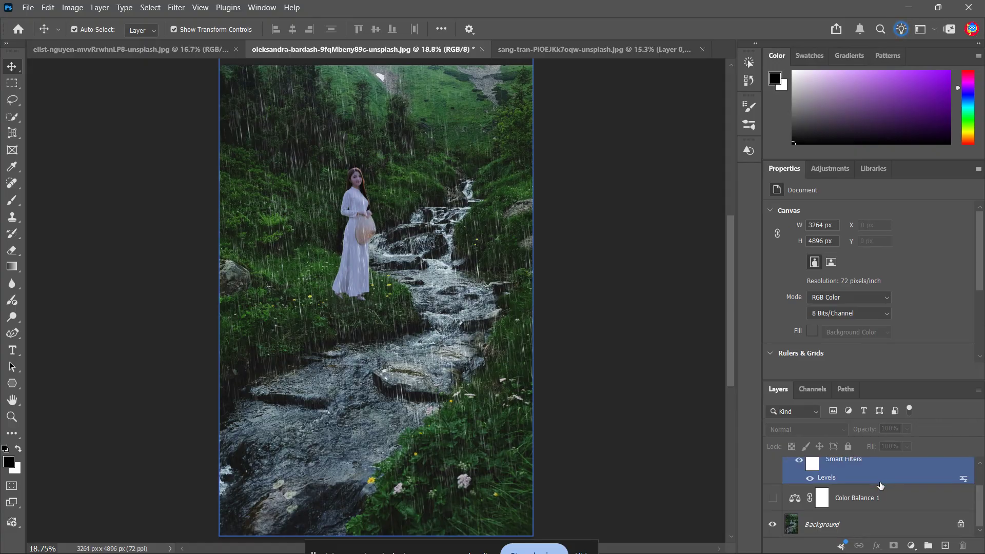
scroll(880, 485, up, 2)
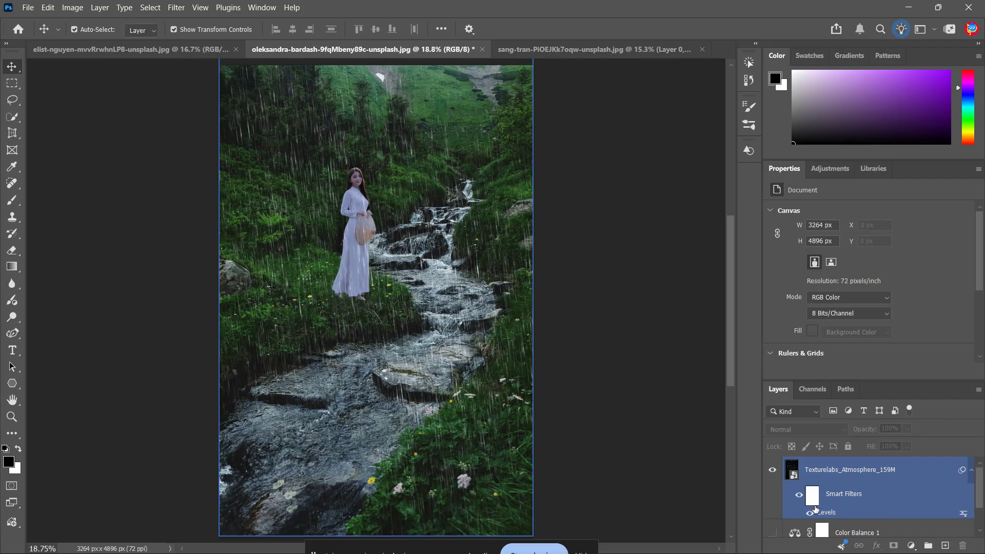
drag(816, 509, 625, 243)
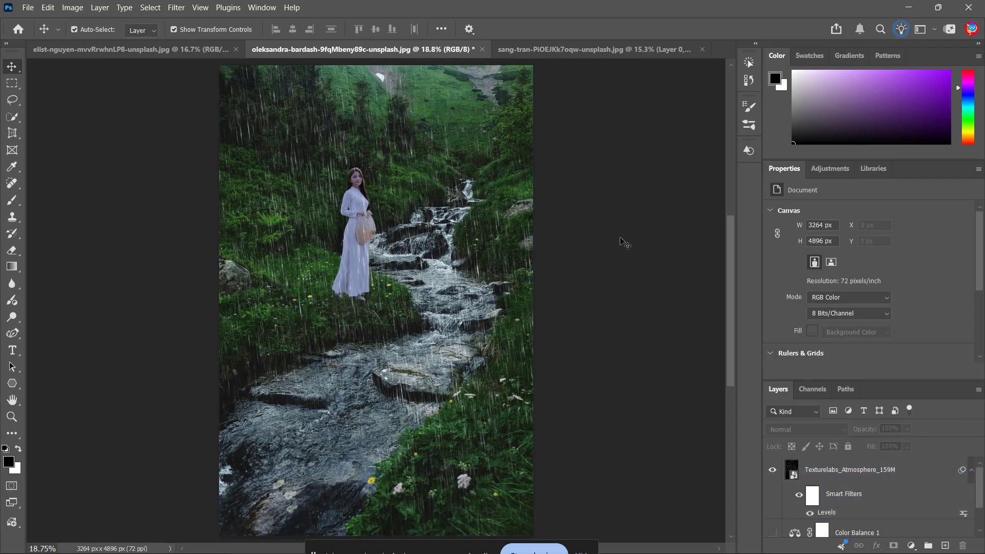
click(530, 48)
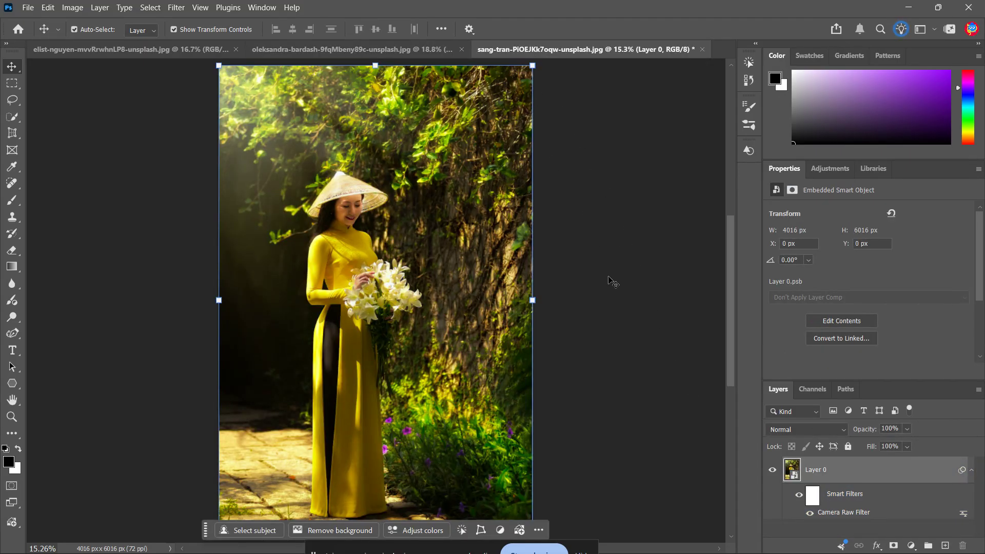
click(709, 416)
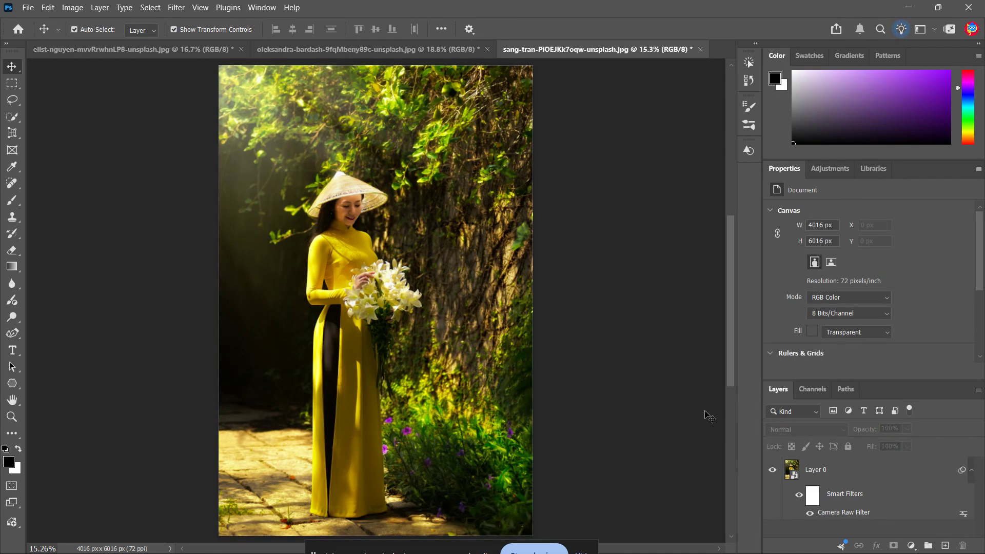
Step: Save the yellow-dress image's existing Camera Raw Filter settings as a preset named testpreset in the User Presets group
click(886, 518)
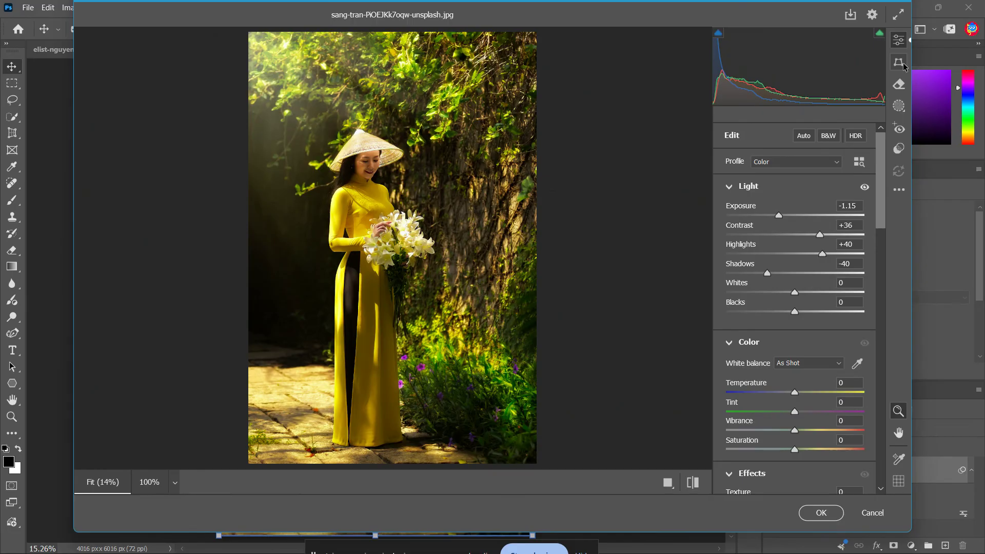
click(900, 150)
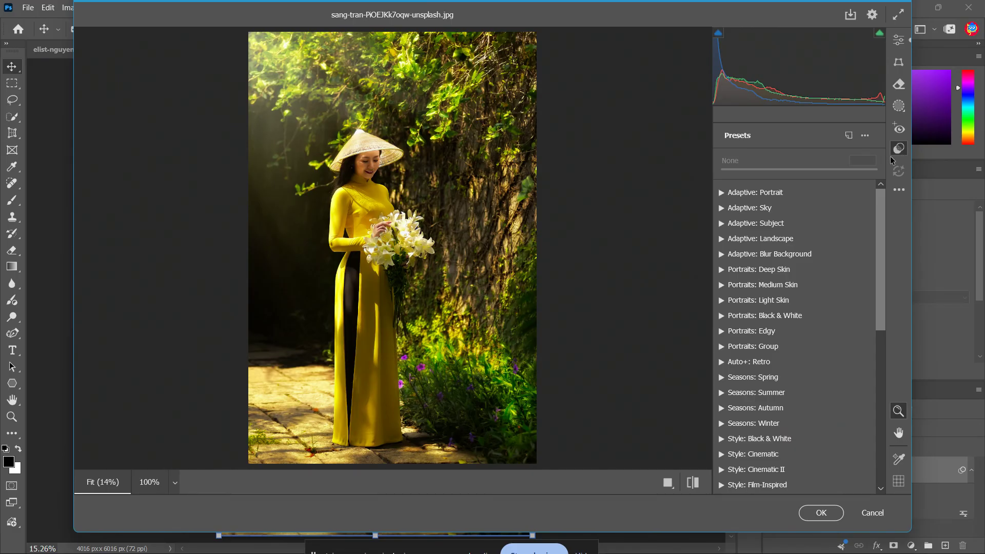
click(865, 136)
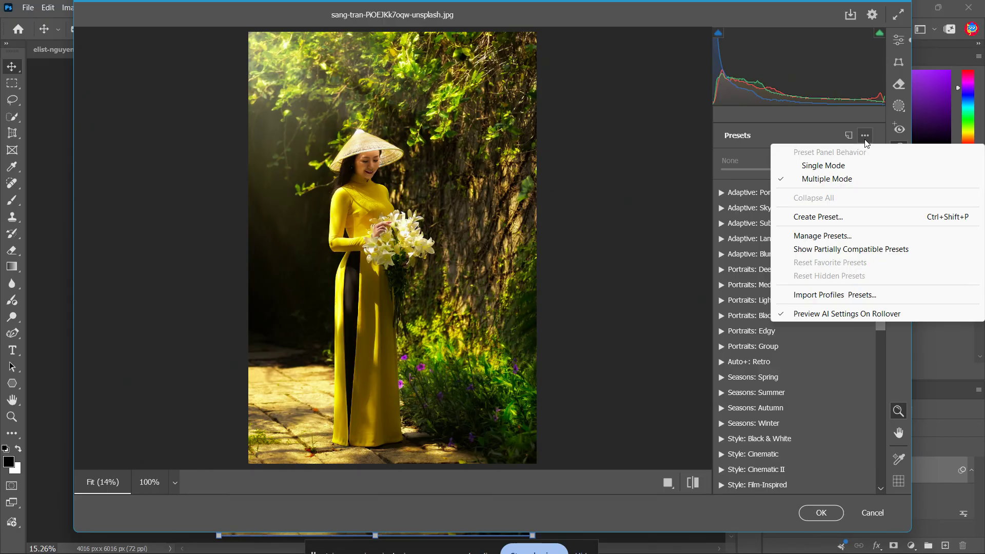
click(829, 218)
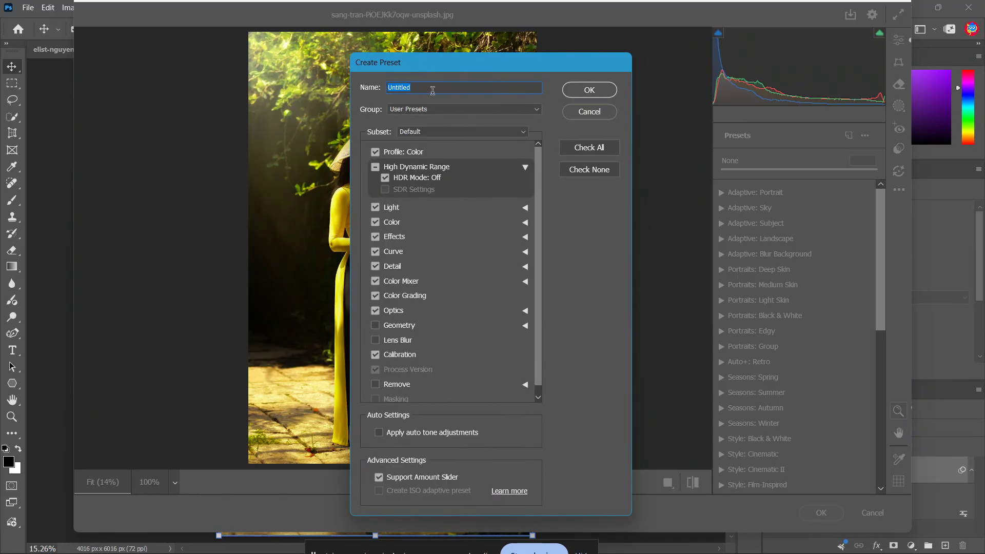
text(testpreset)
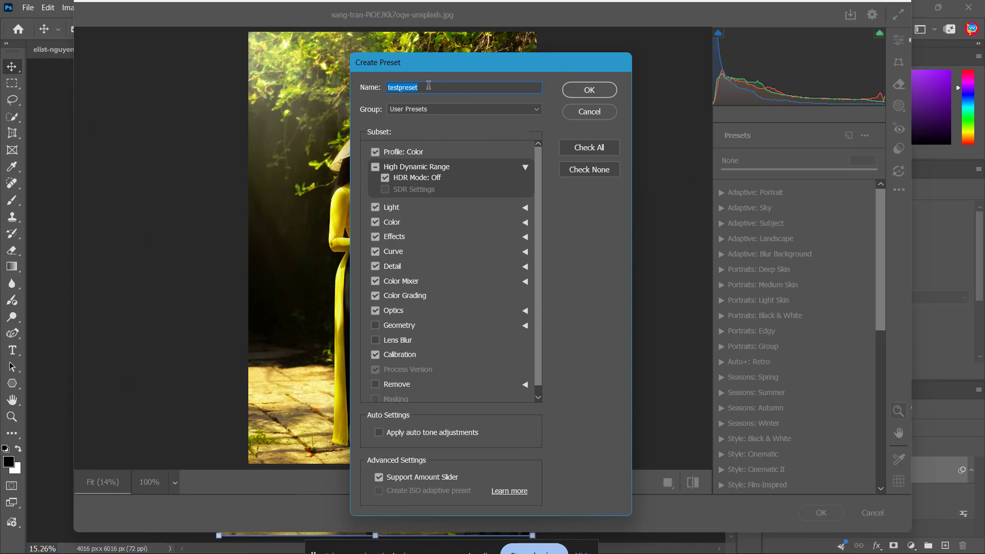
click(428, 86)
click(452, 106)
click(458, 113)
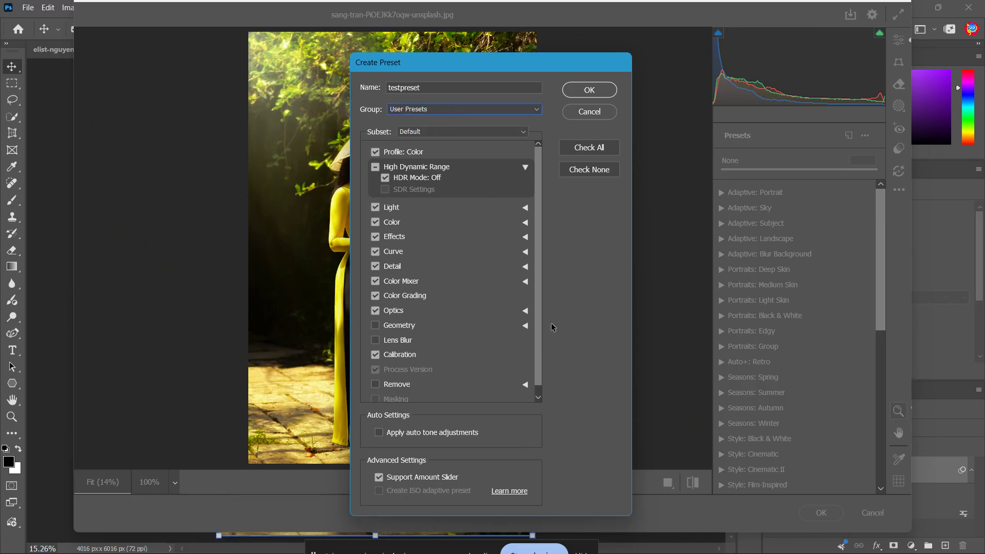
drag(539, 328, 534, 307)
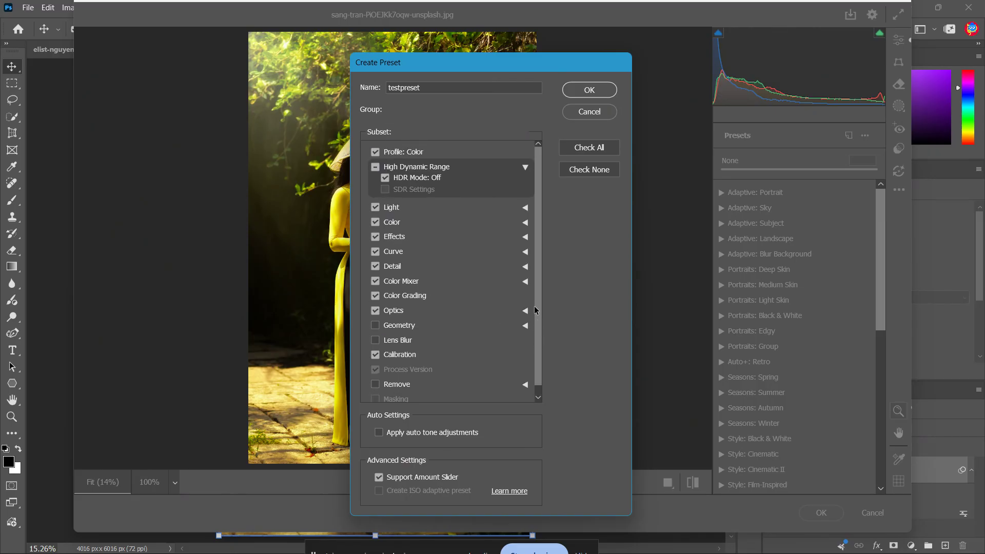
click(590, 93)
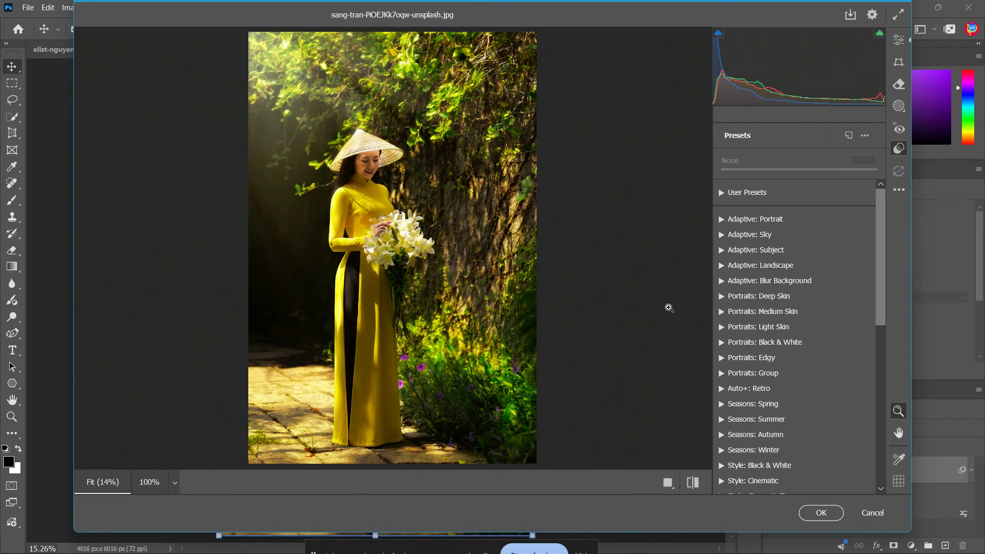
click(823, 512)
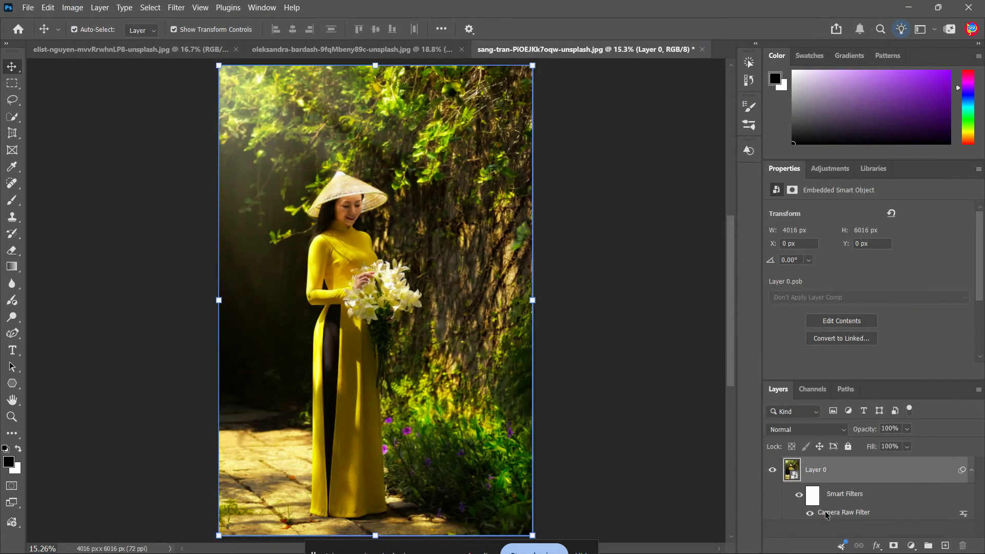
Step: Apply the user preset testpreset to the Background layer of the rainy stream image with the Camera Raw Filter
click(369, 53)
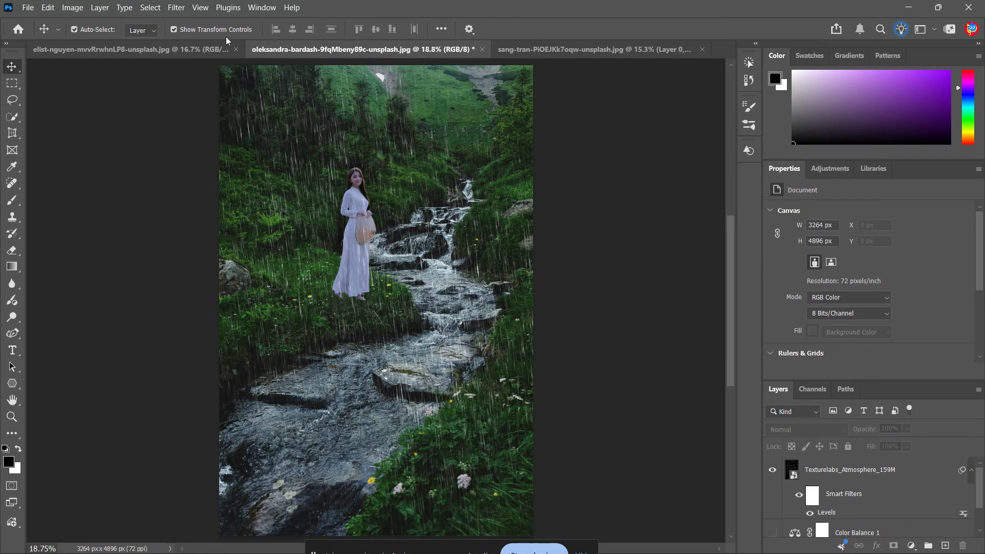
click(176, 8)
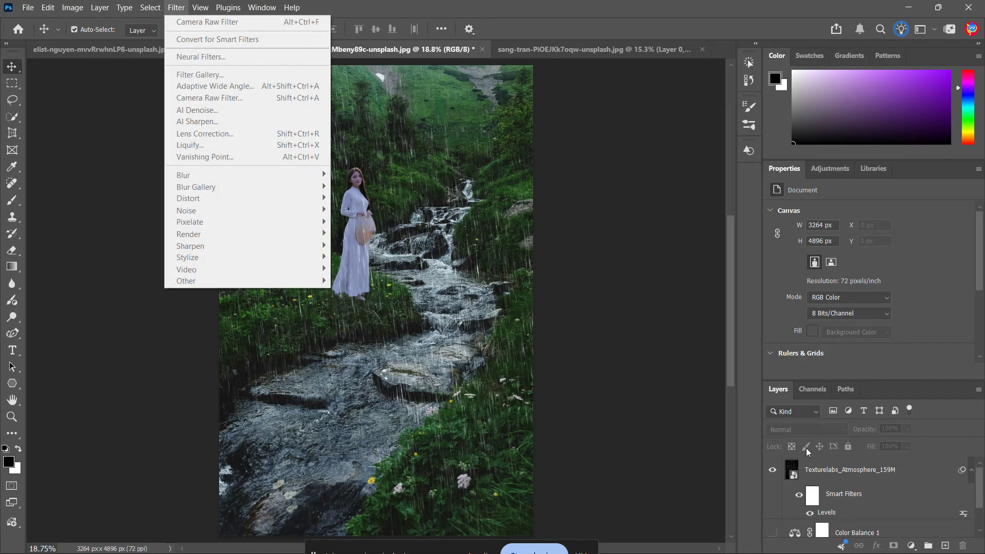
click(841, 469)
scroll(846, 493, down, 1)
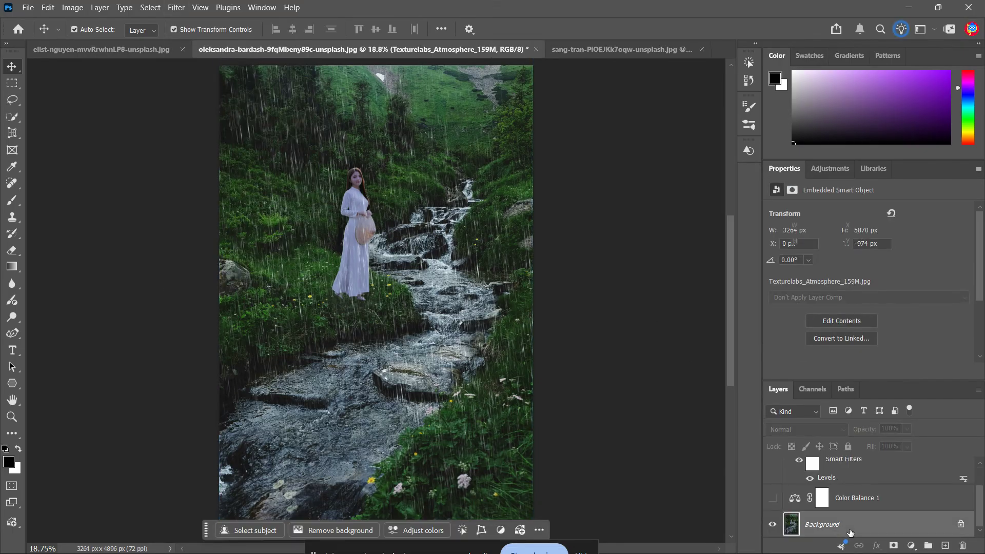
click(850, 529)
click(176, 8)
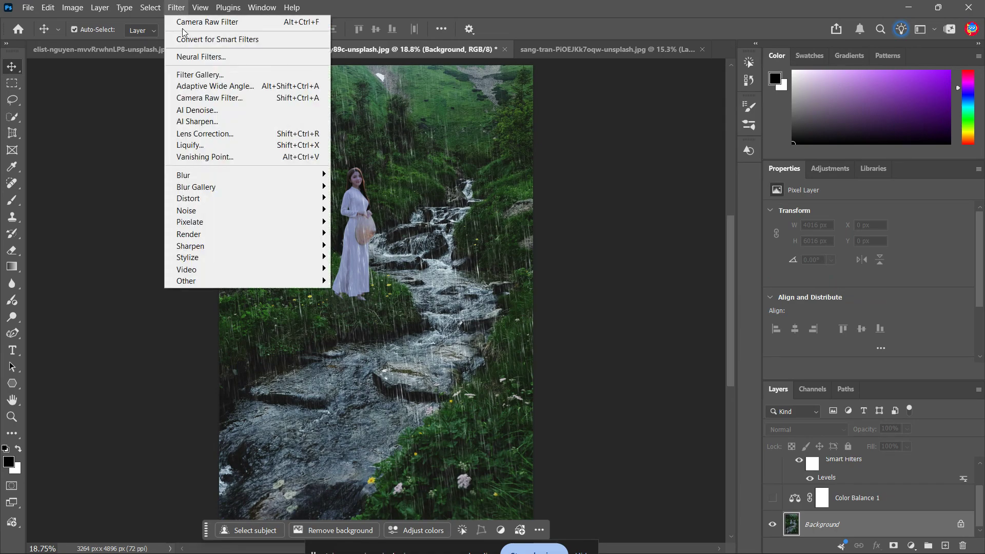
click(240, 98)
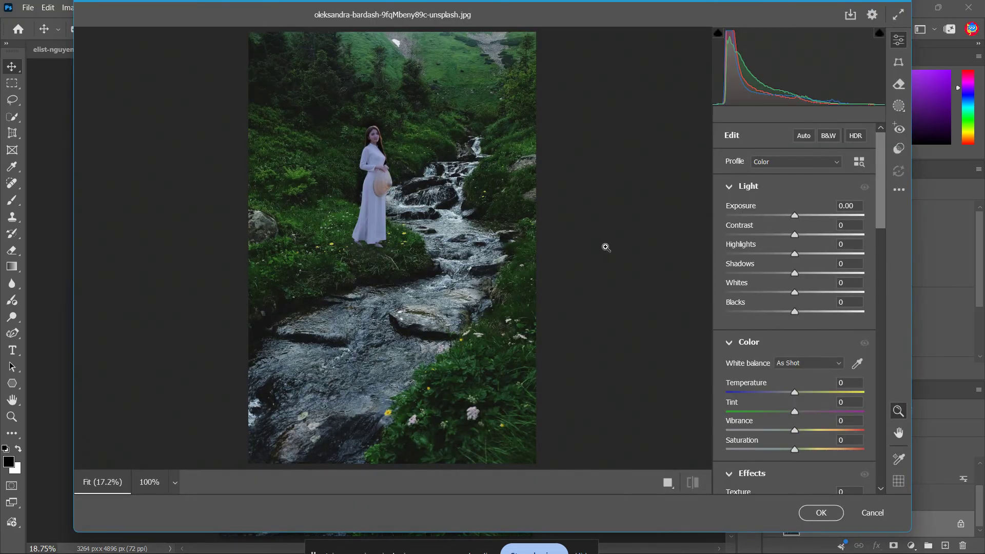
click(900, 148)
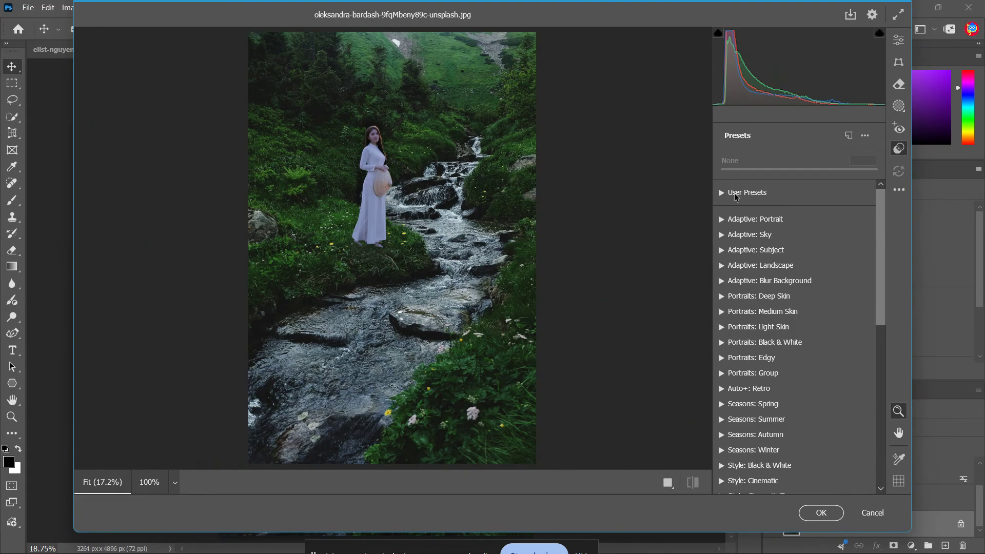
click(735, 194)
click(745, 208)
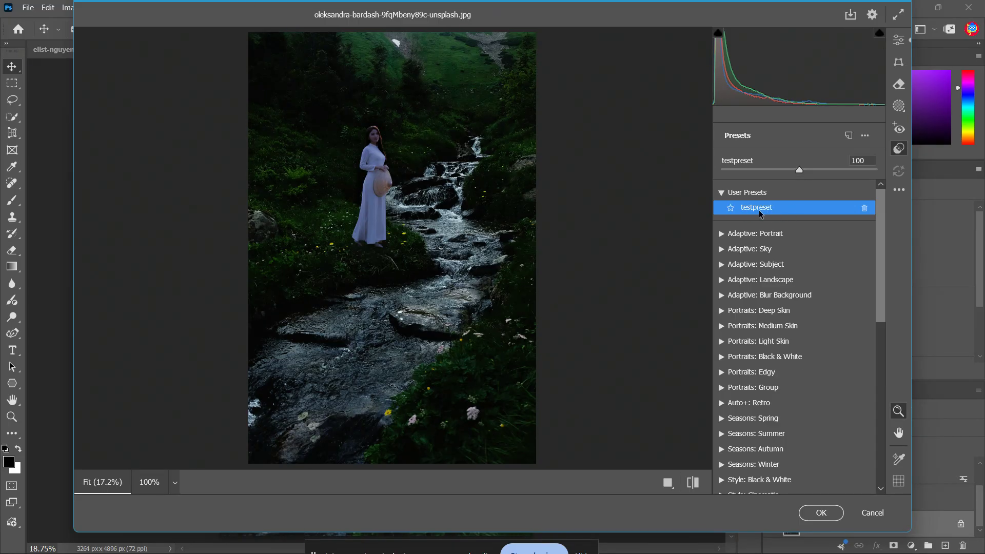
click(819, 514)
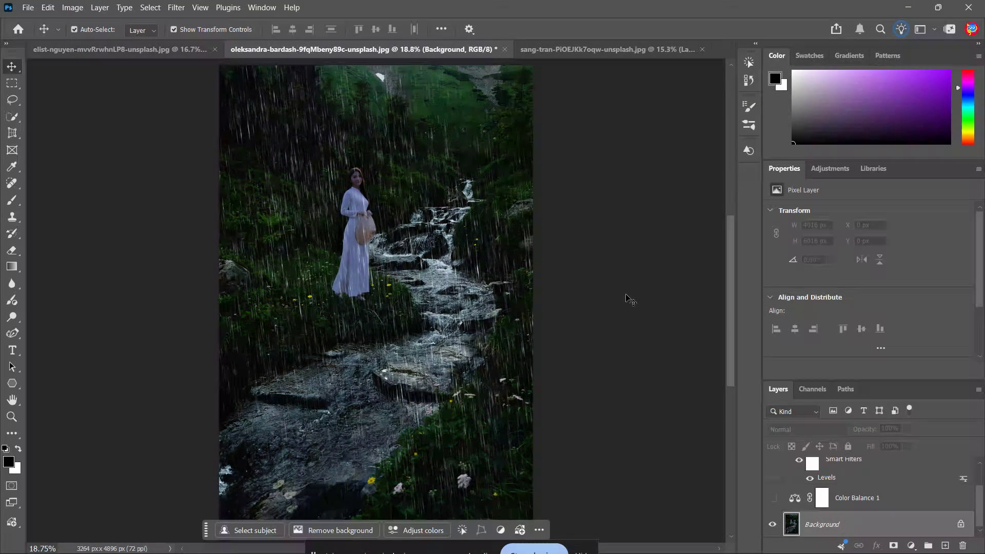
Step: Examine the slider values in a newly opened Camera Raw Filter on the yellow-dress image and close it without applying
click(582, 49)
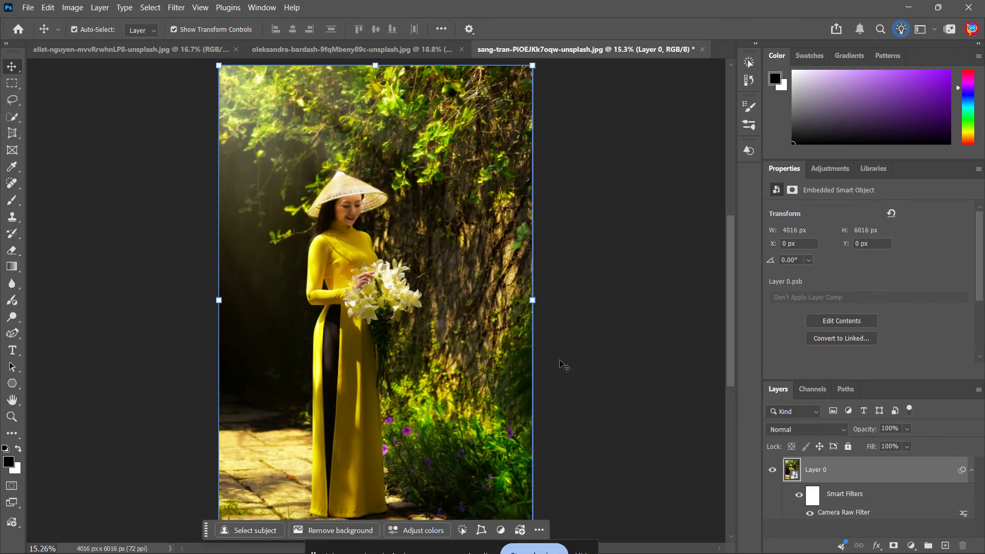
click(177, 8)
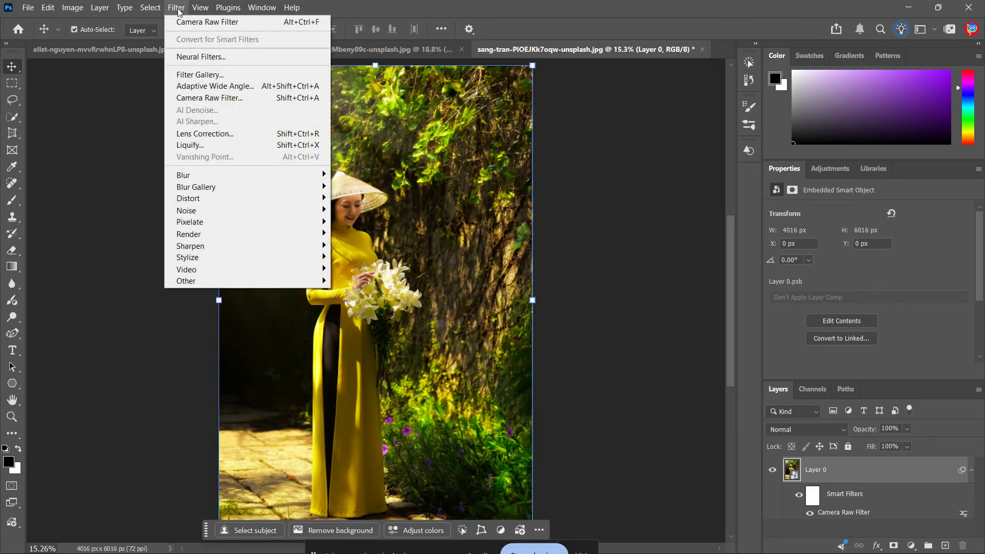
click(213, 99)
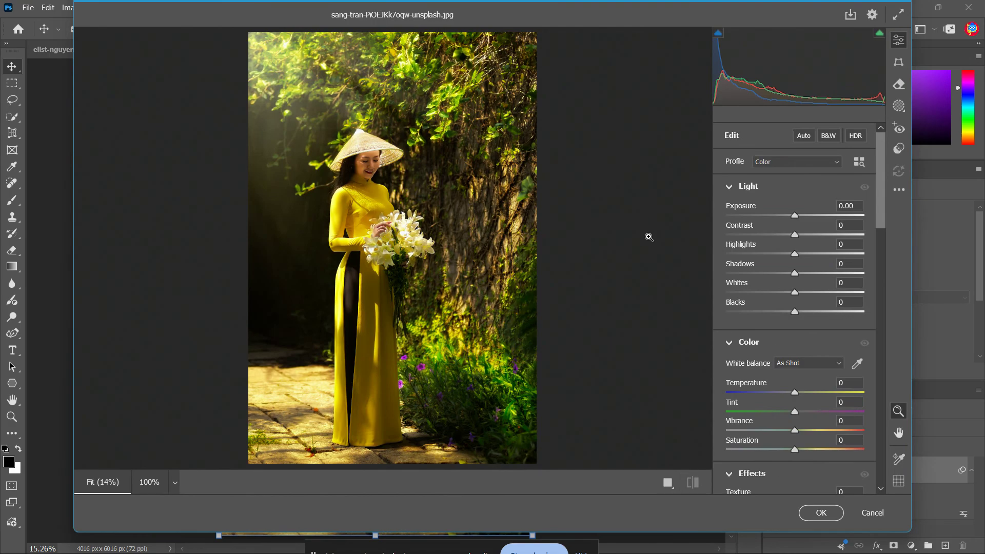
click(872, 515)
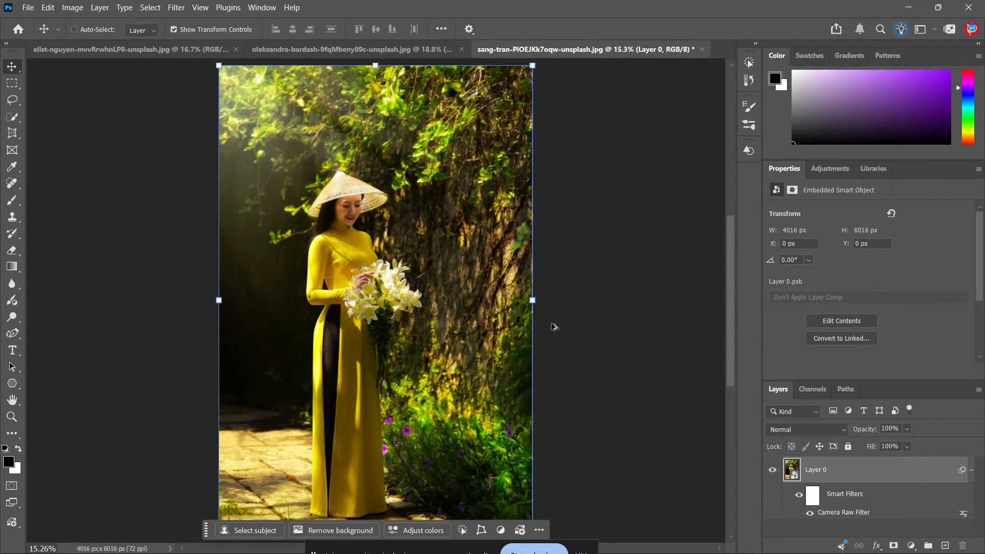
Step: Open and cancel the Camera Raw Filter on the yellow-dress image, and reselect the Background layer of the rainy stream image
key(ctrl+shift+a)
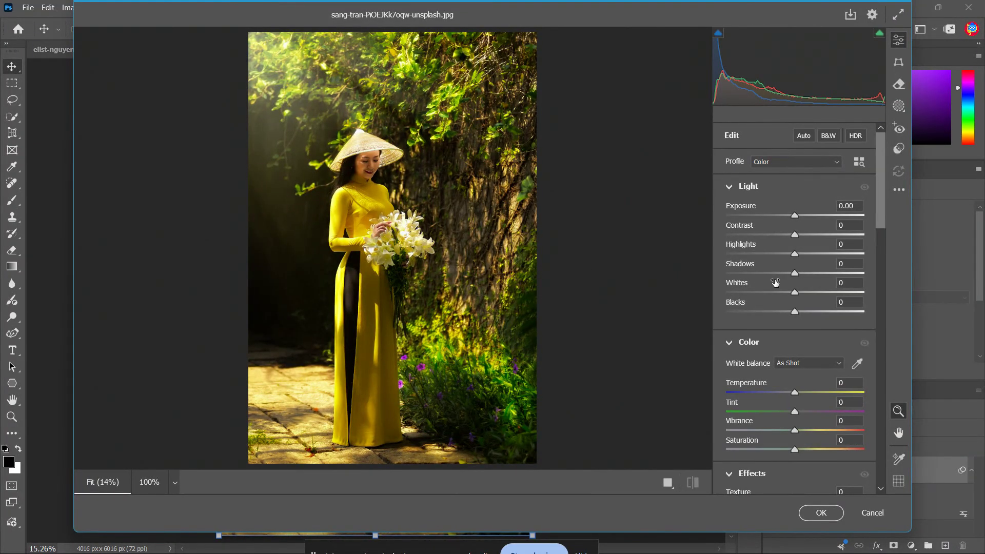
click(872, 512)
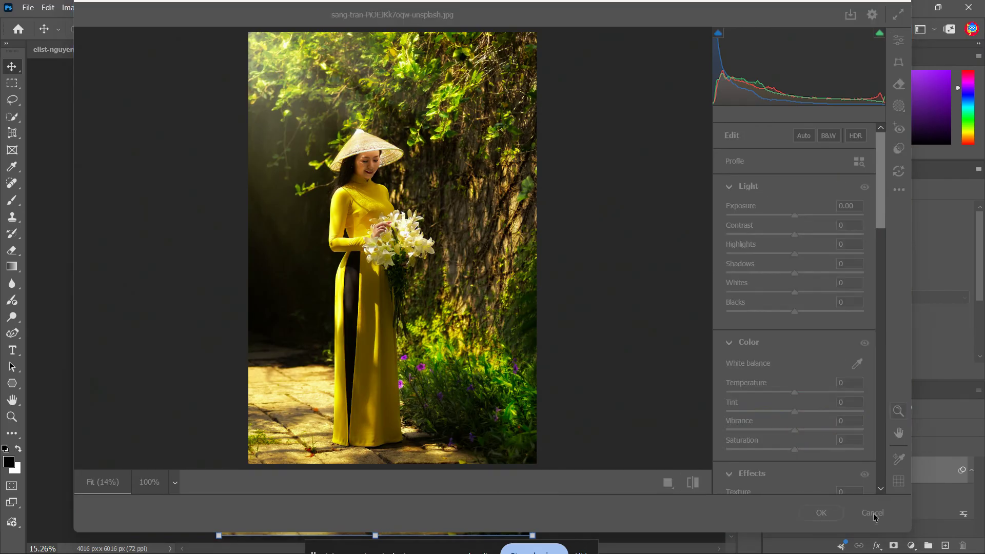
click(319, 54)
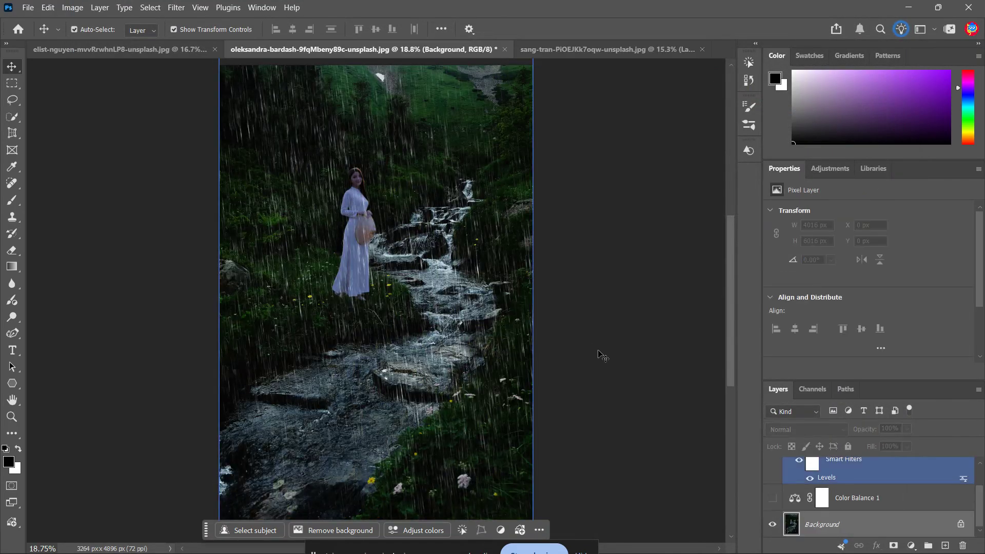
click(649, 382)
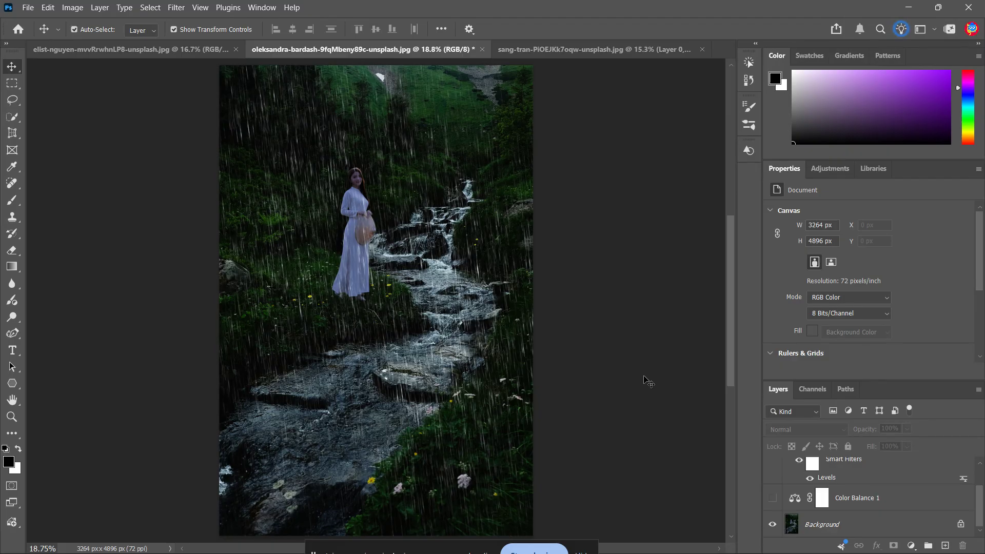
ctrl+click(521, 231)
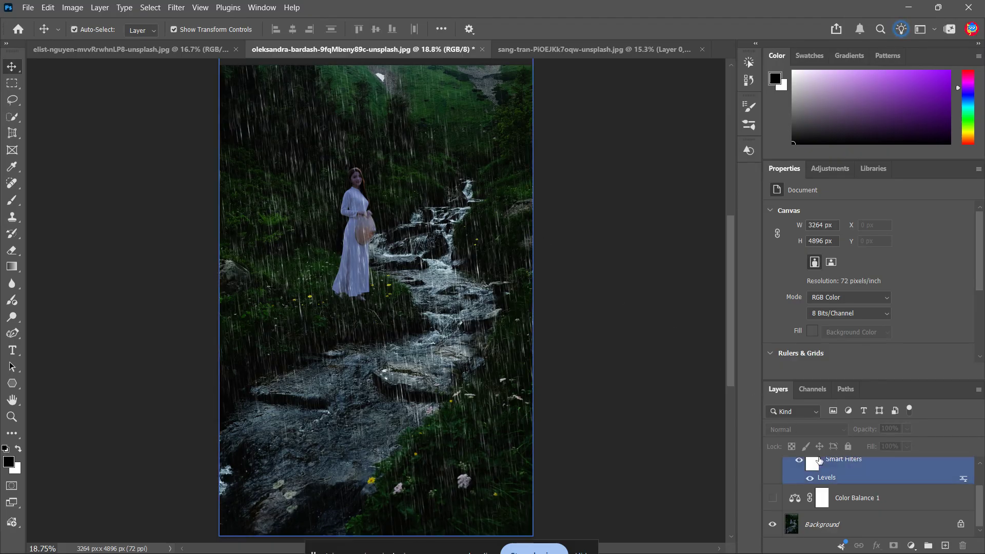
click(847, 529)
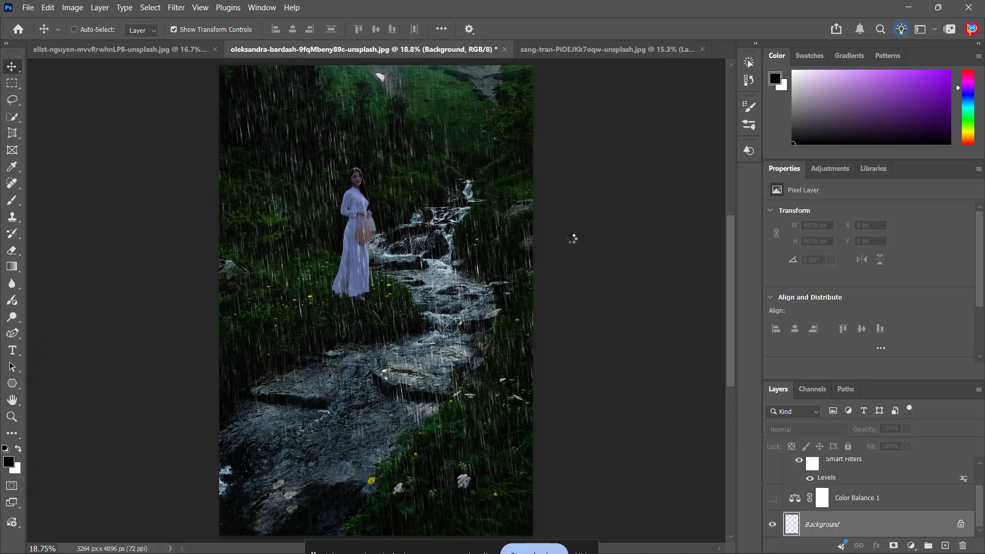
key(ctrl)
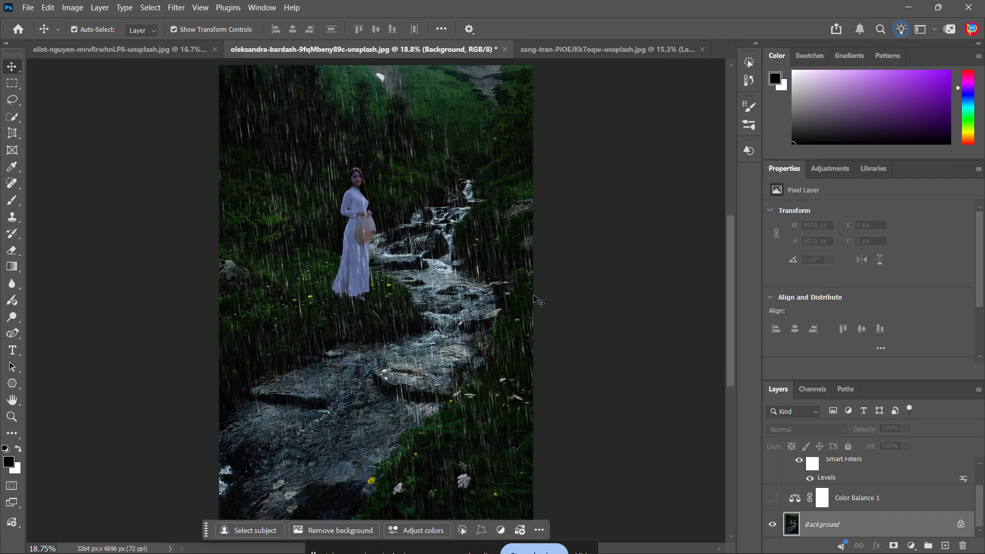
Step: Apply another Camera Raw Filter with default slider values to Layer 0 of the yellow-dress image and deselect the layer
key(ctrl+Tab)
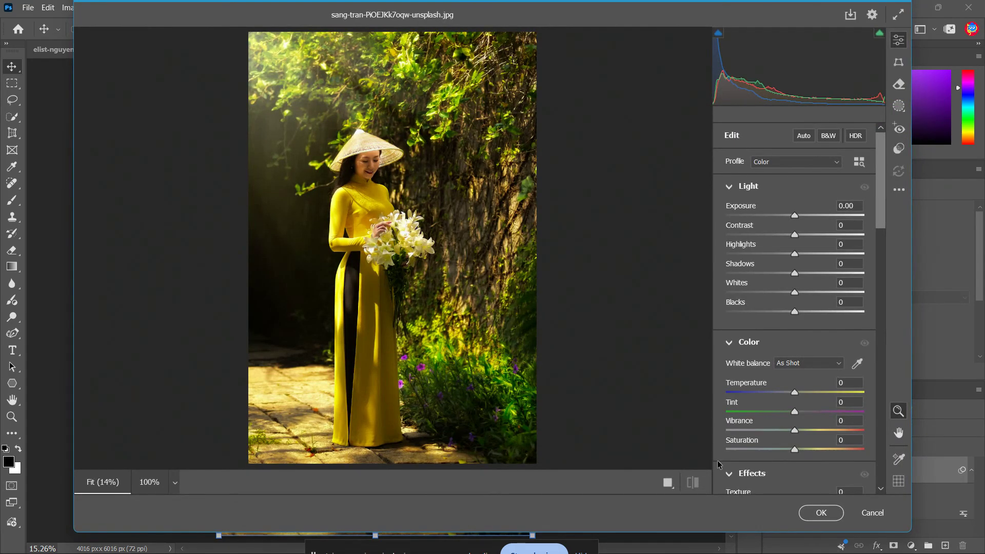
click(821, 512)
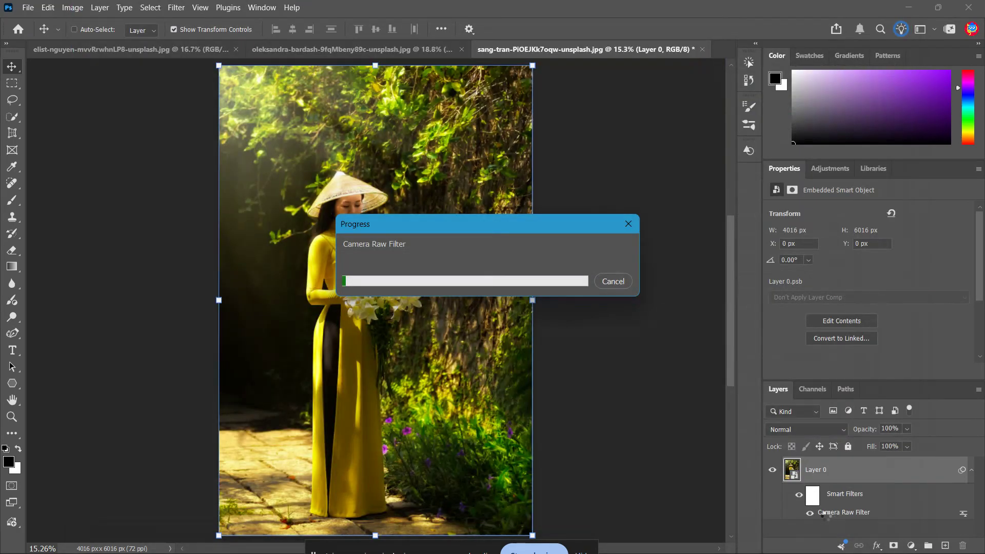
ctrl+click(644, 412)
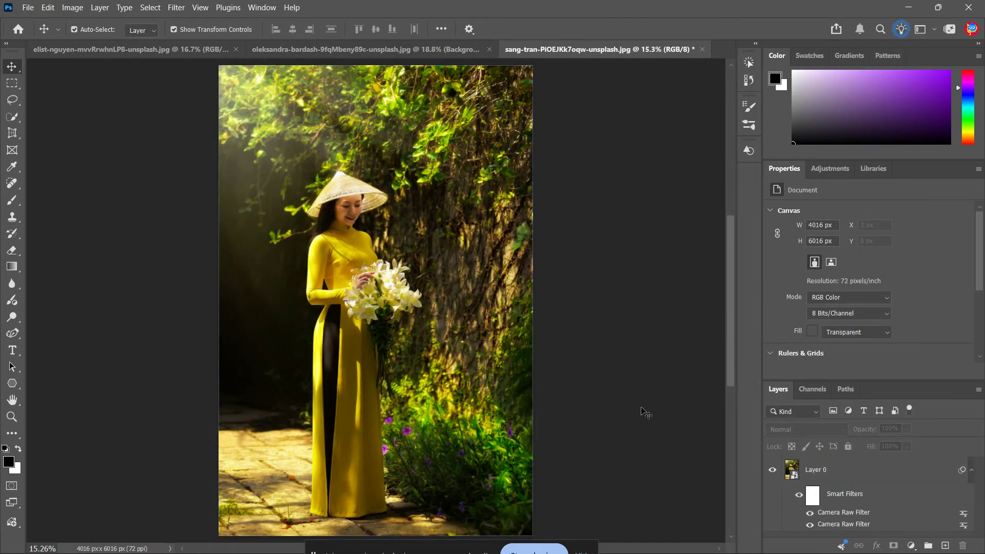